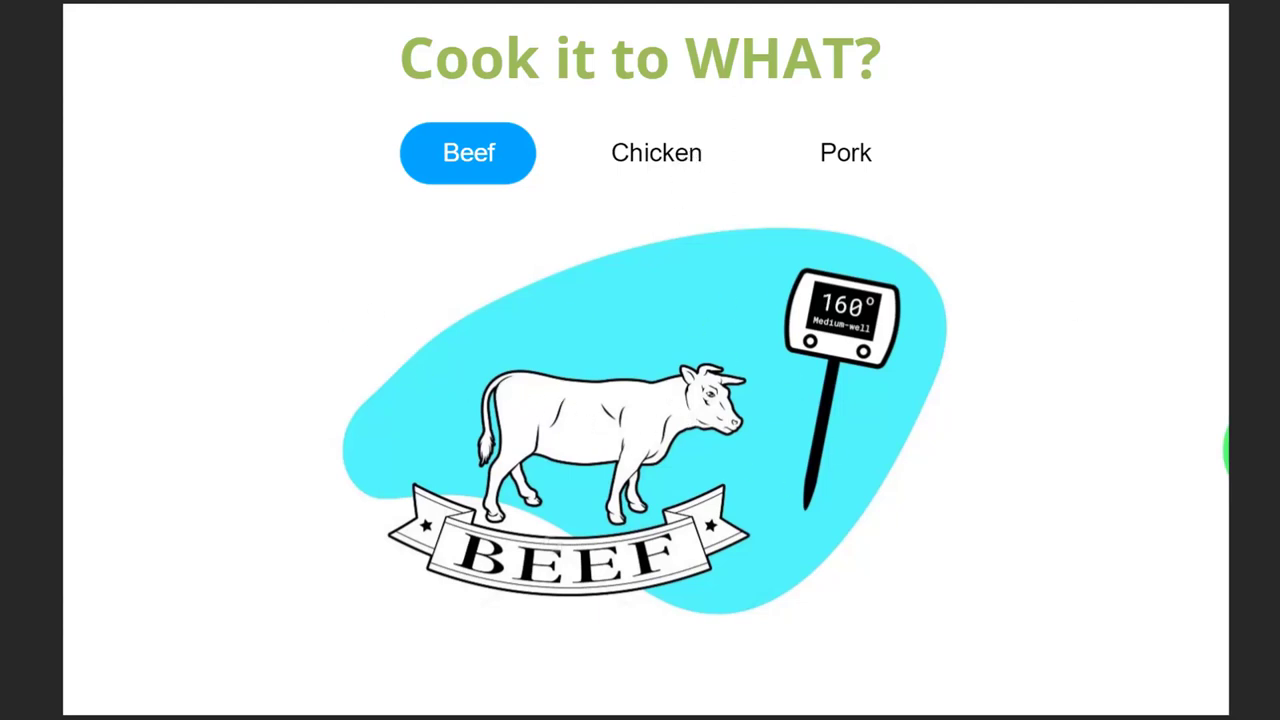
Switch between the Beef, Chicken and Pork tabs of the cooking-temperature demo to examine its sliding transitions
click(676, 156)
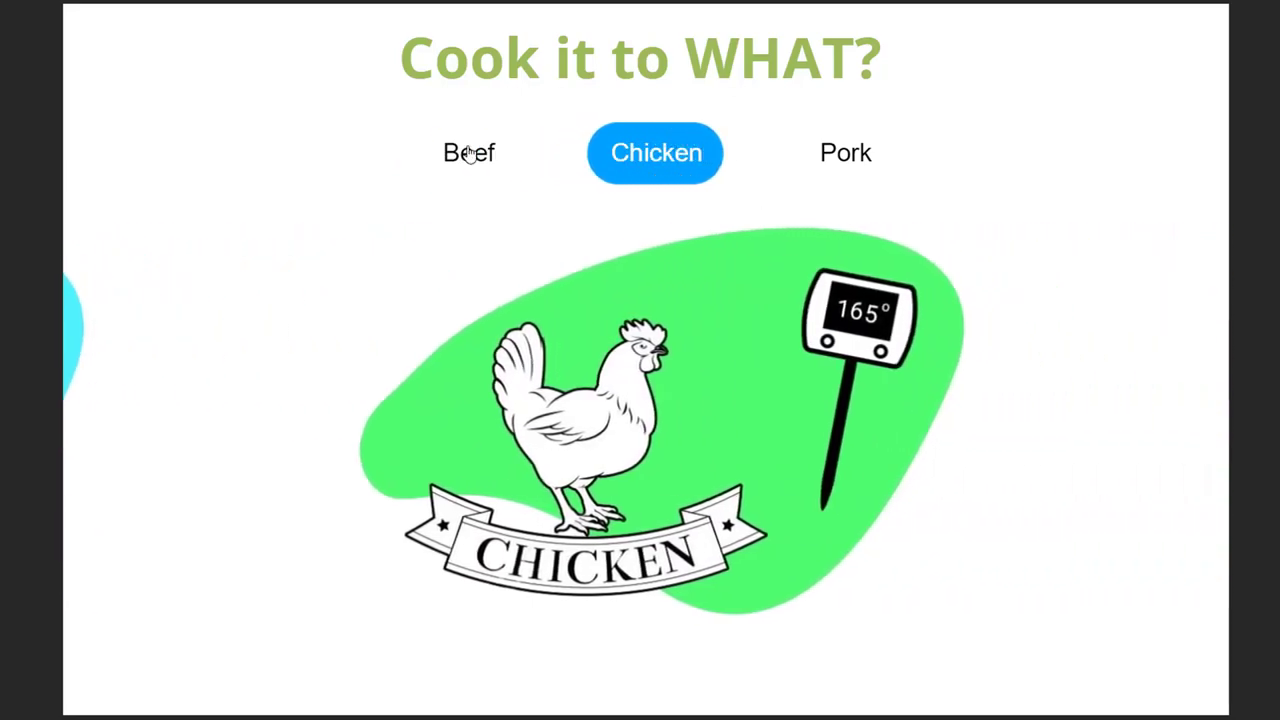
click(469, 152)
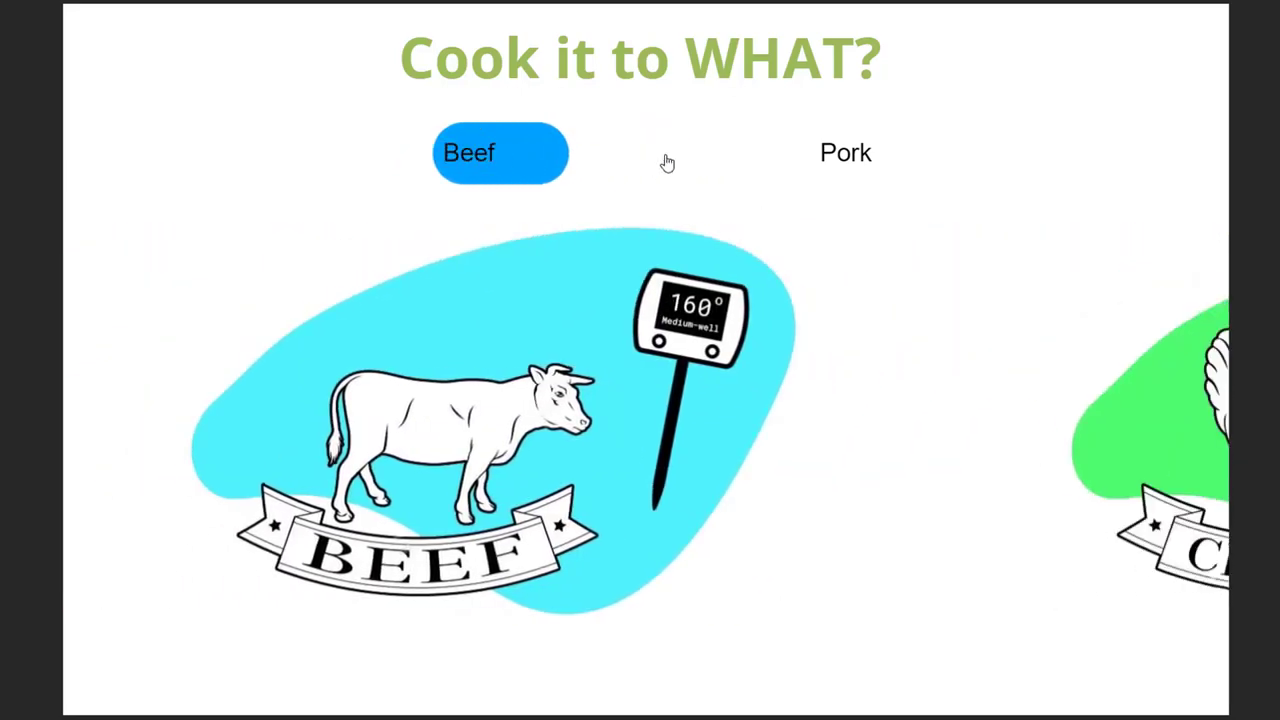
click(667, 156)
click(849, 165)
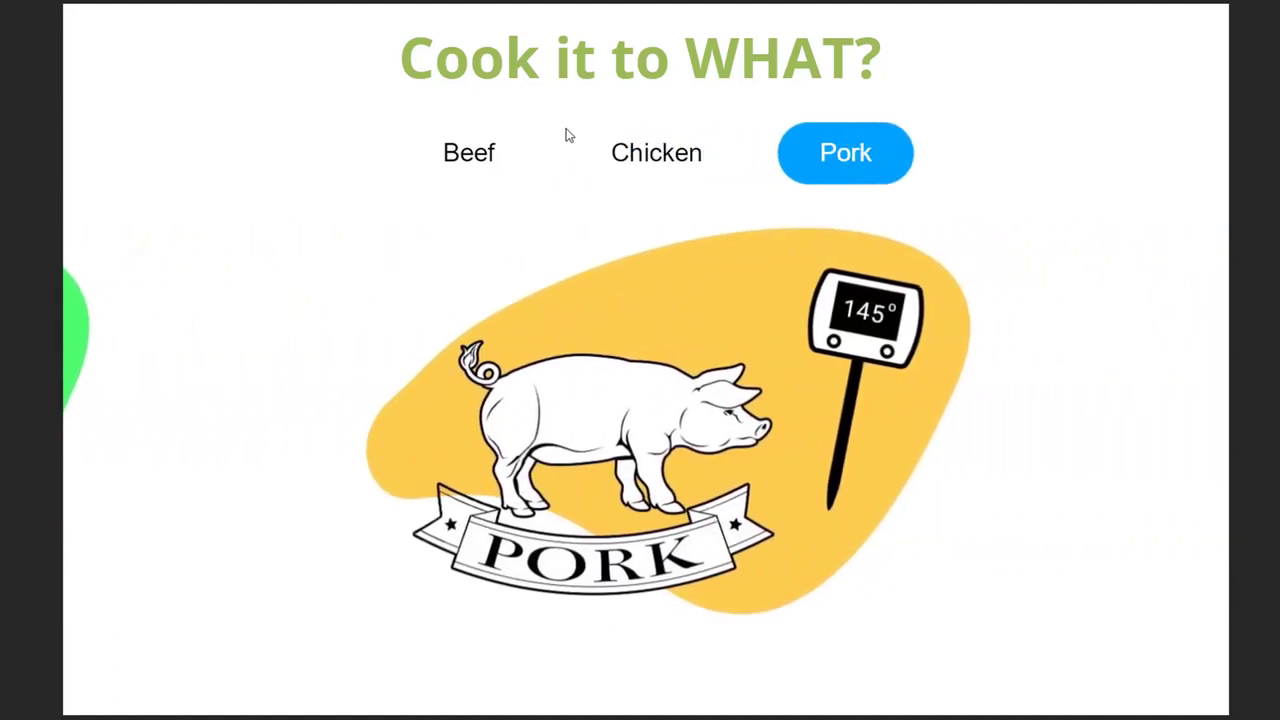
click(646, 165)
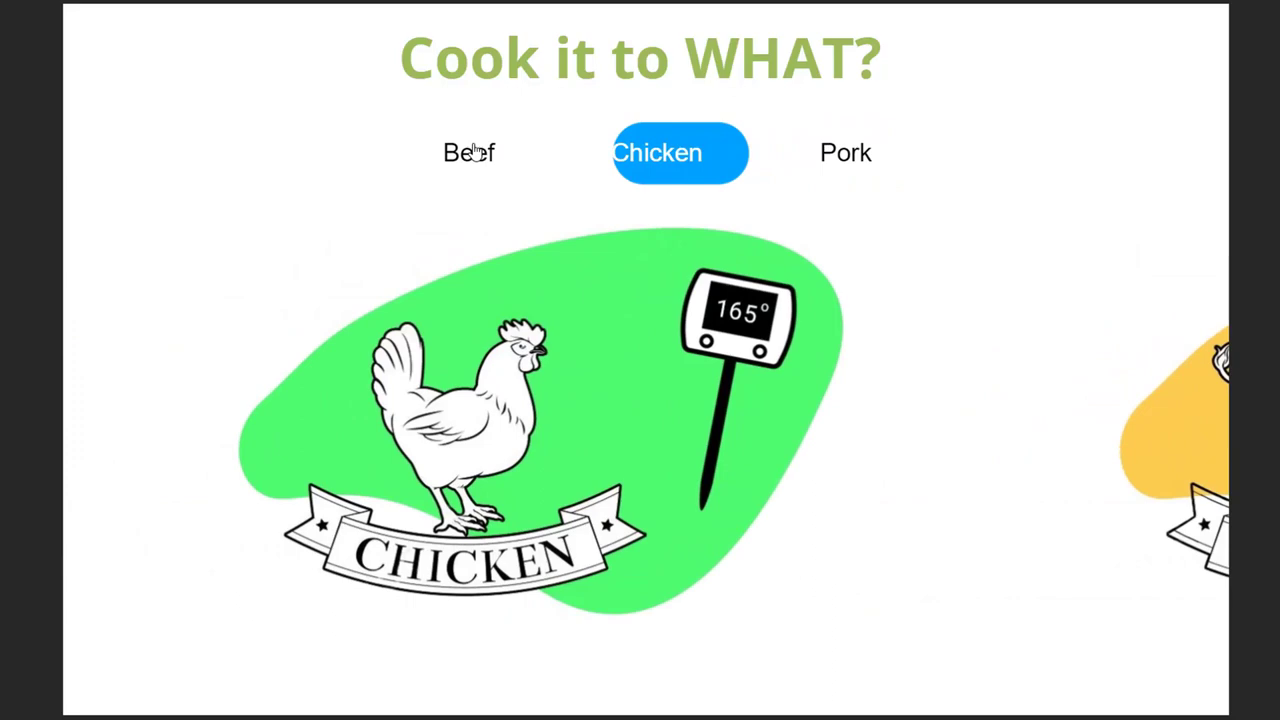
click(476, 150)
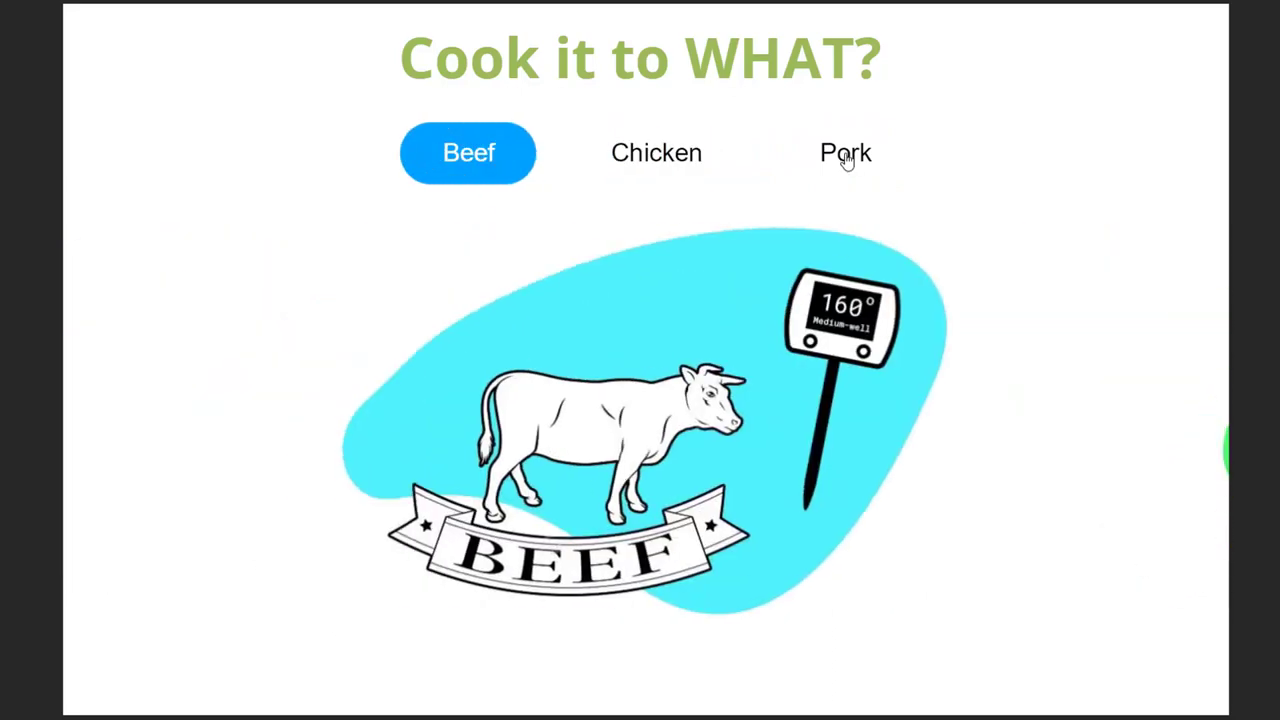
click(845, 155)
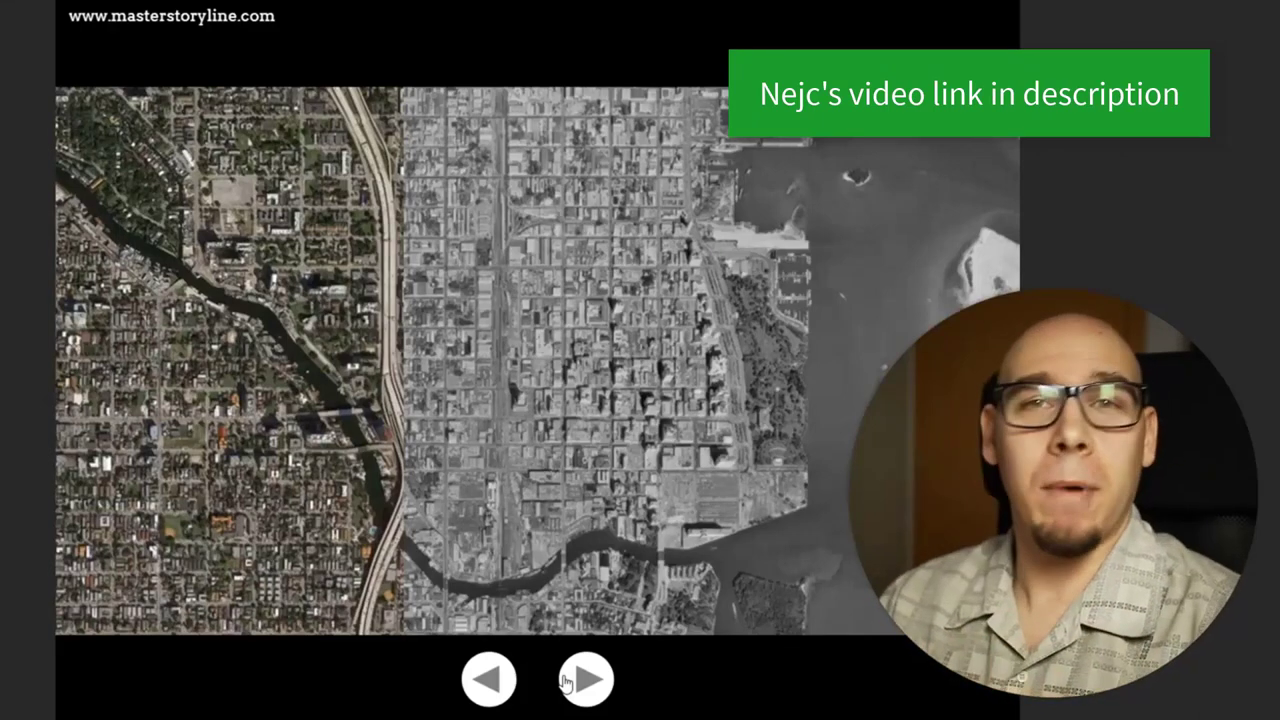
Step the aerial map comparison forward and back, and scroll through the Getting to the Moon timeline demo
click(590, 684)
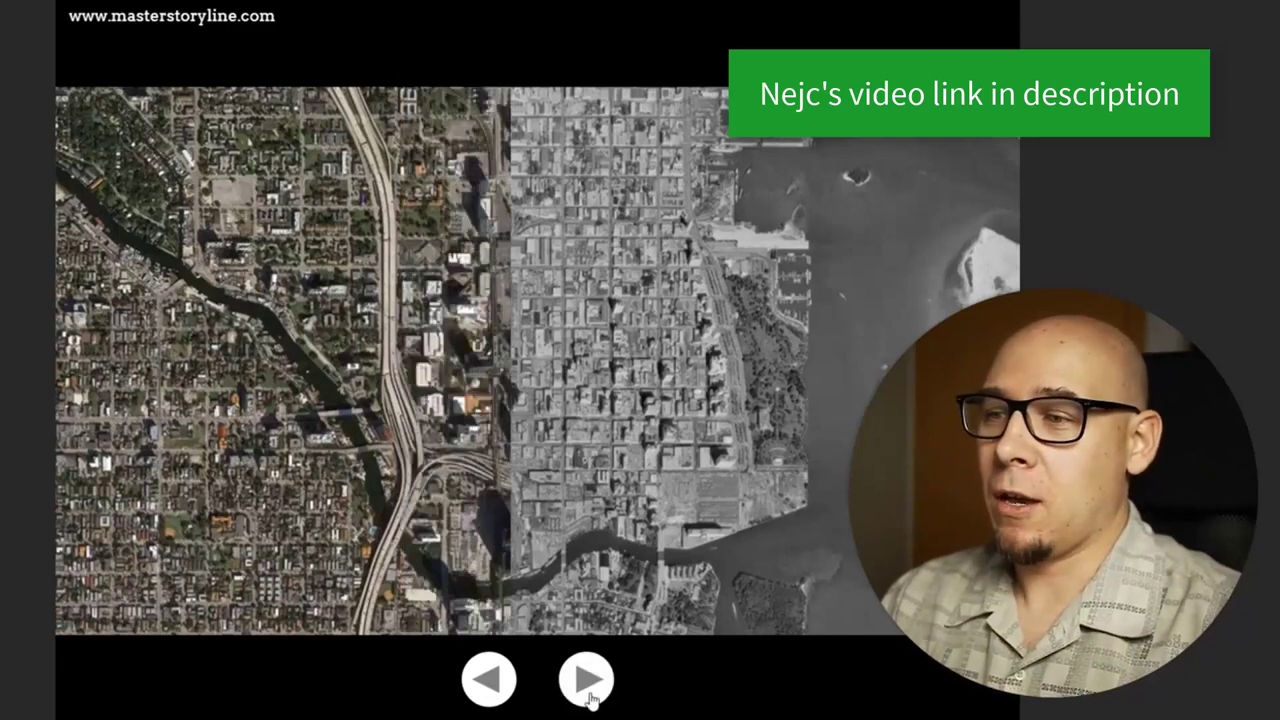
click(492, 684)
click(588, 681)
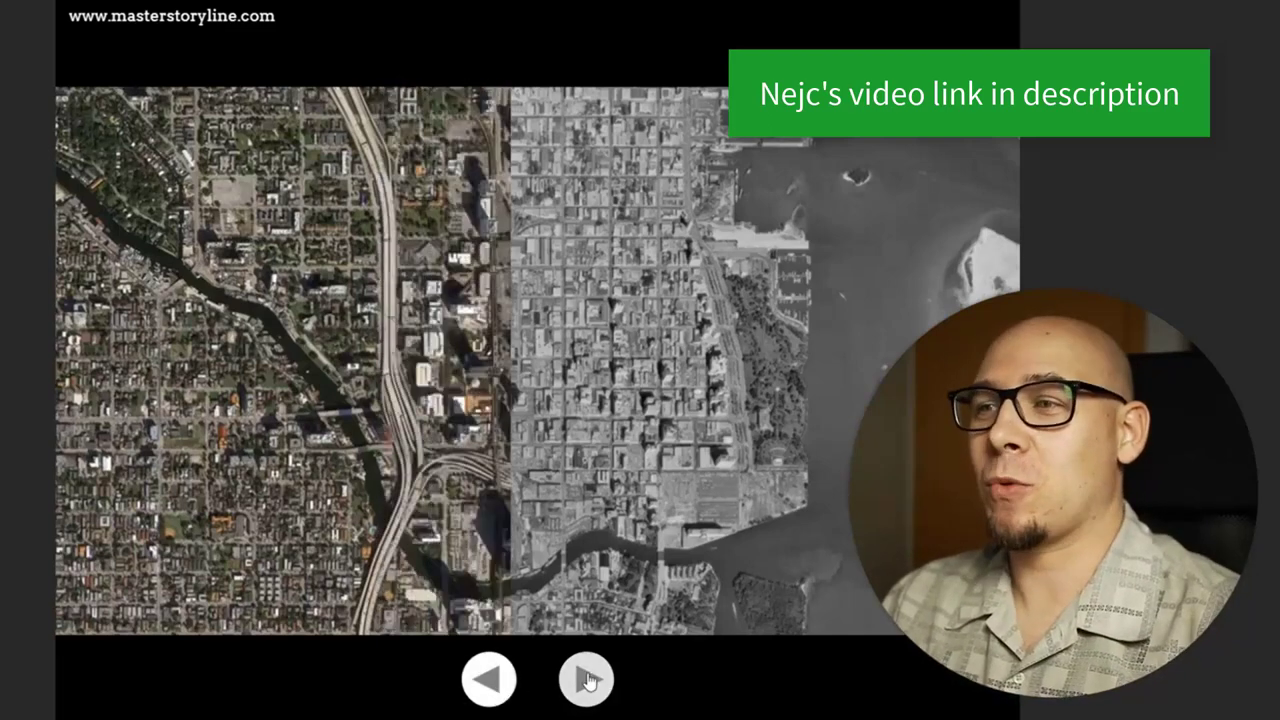
click(588, 681)
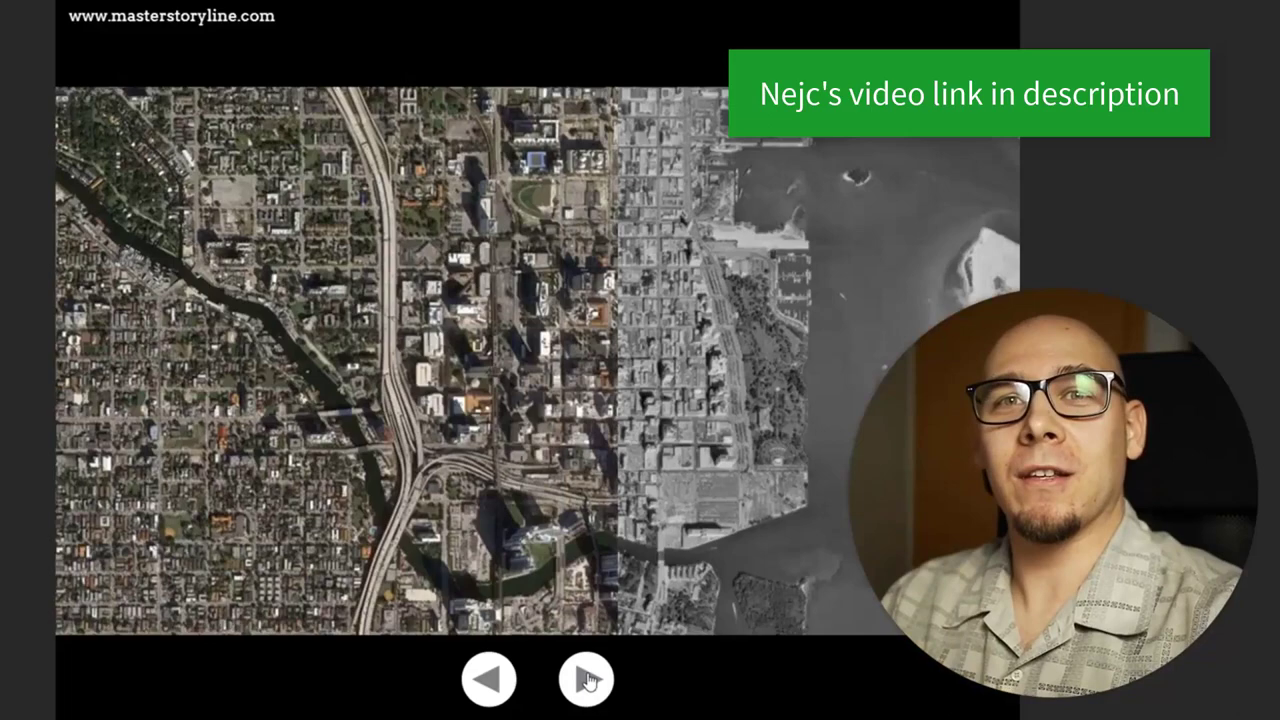
click(588, 681)
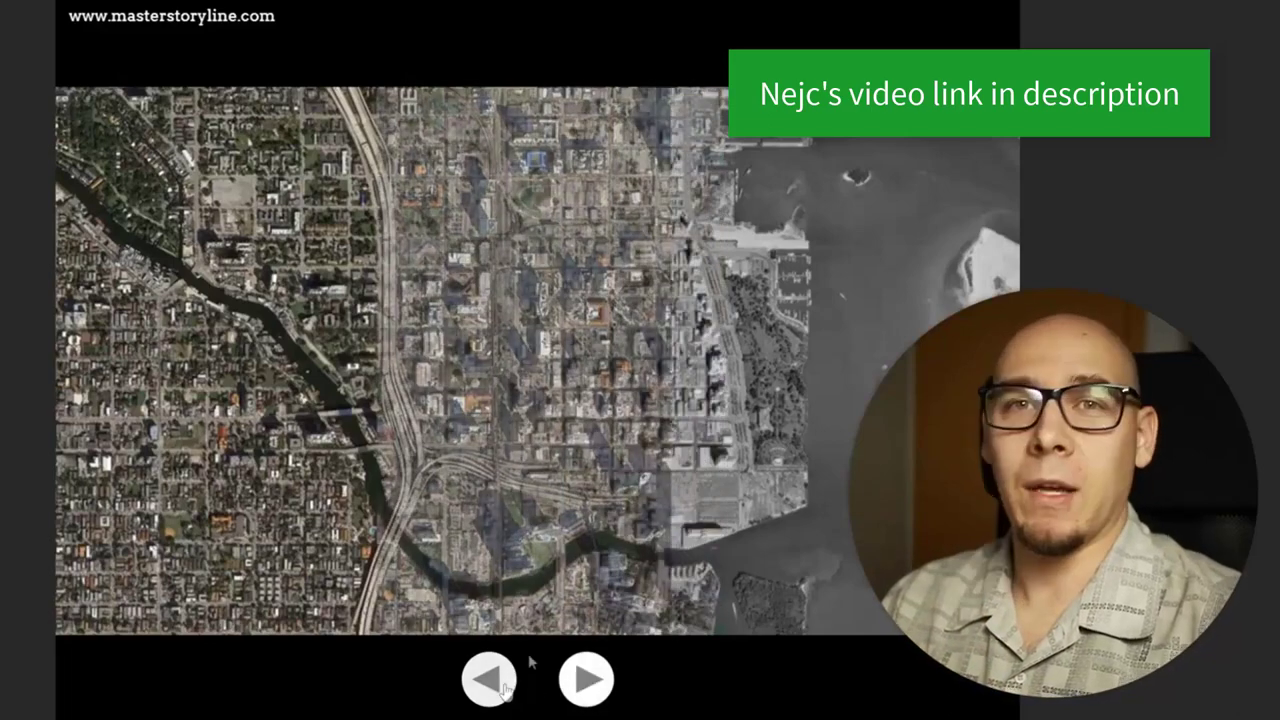
click(503, 688)
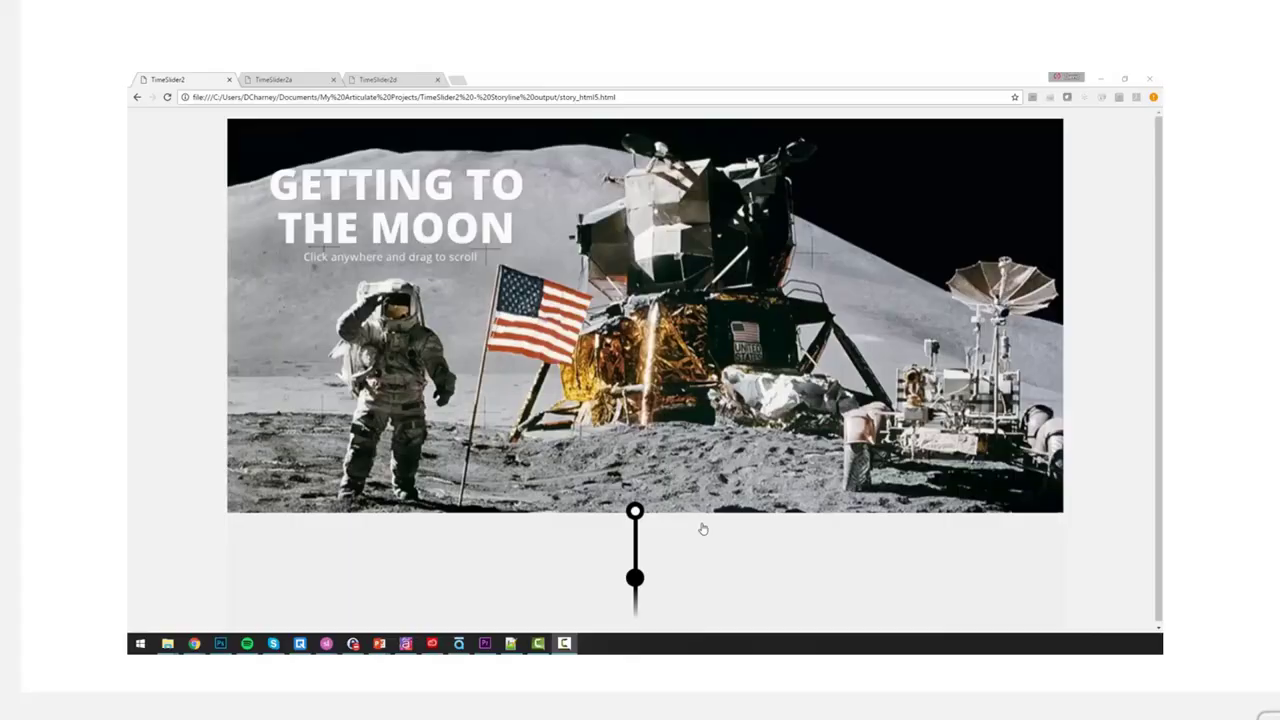
drag(708, 571, 684, 383)
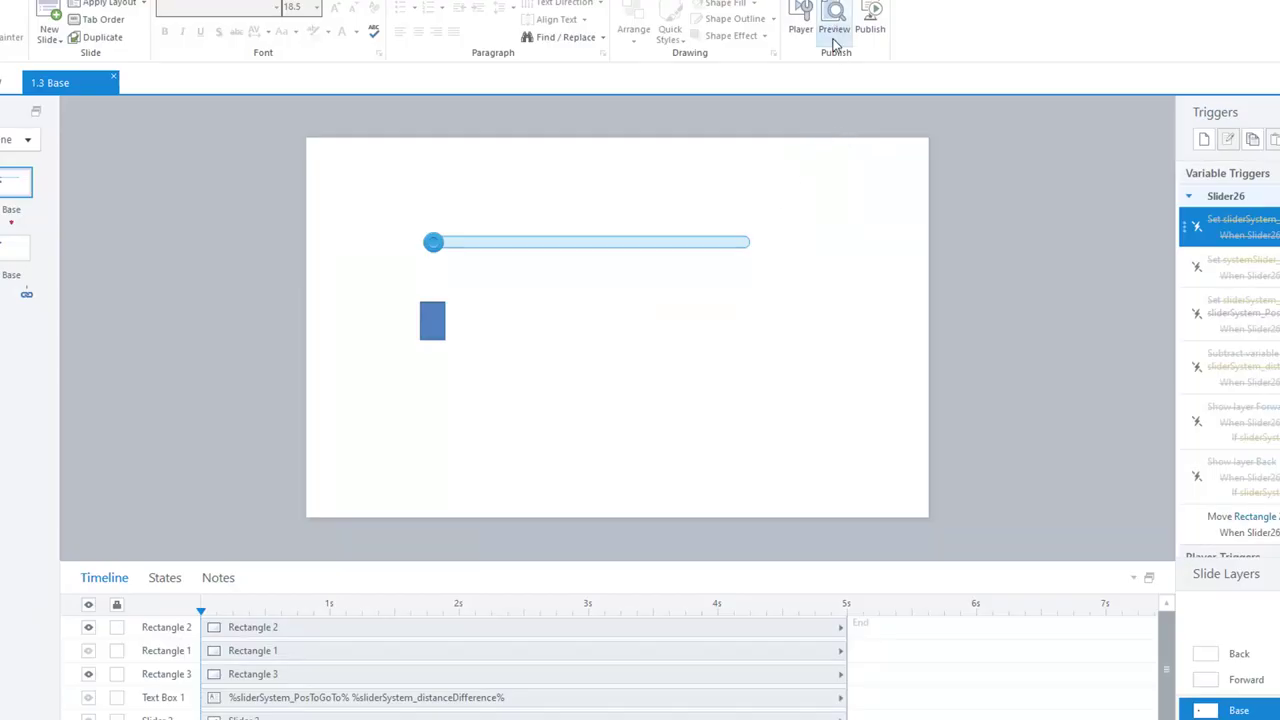
Preview the slide and move the slider along its track to test how the blue rectangle follows it
click(836, 45)
click(845, 55)
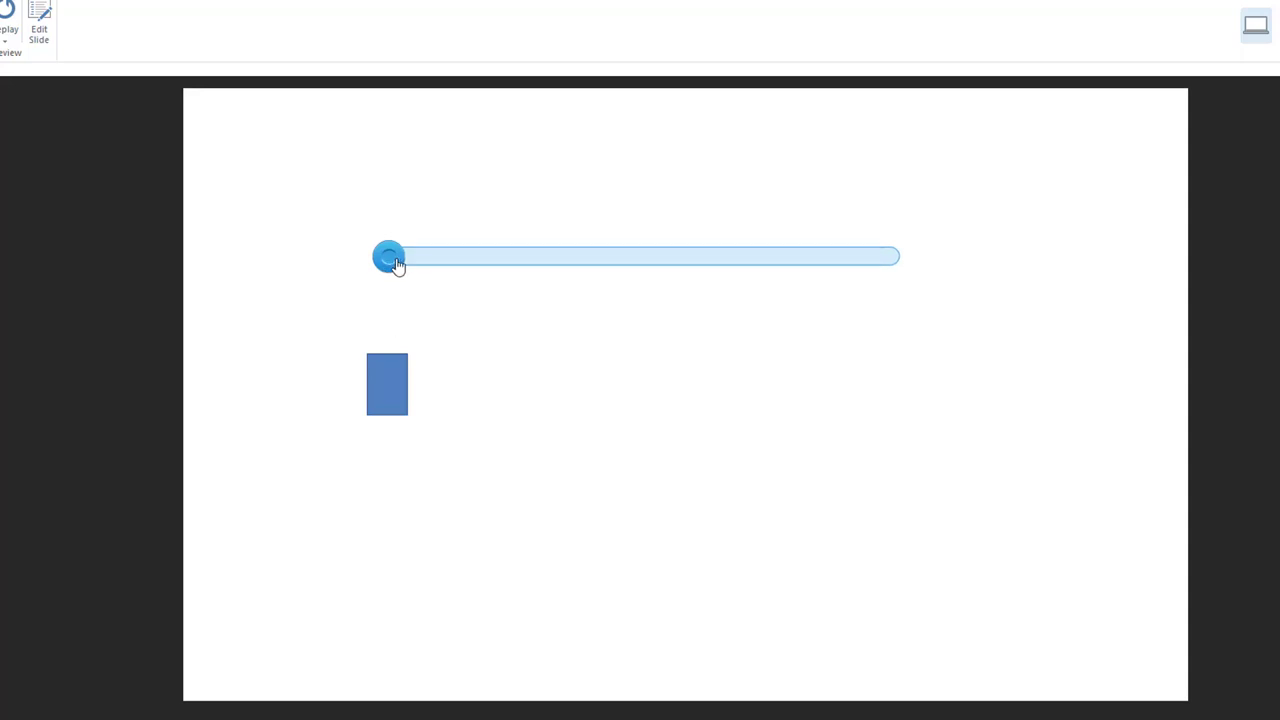
drag(397, 264, 432, 271)
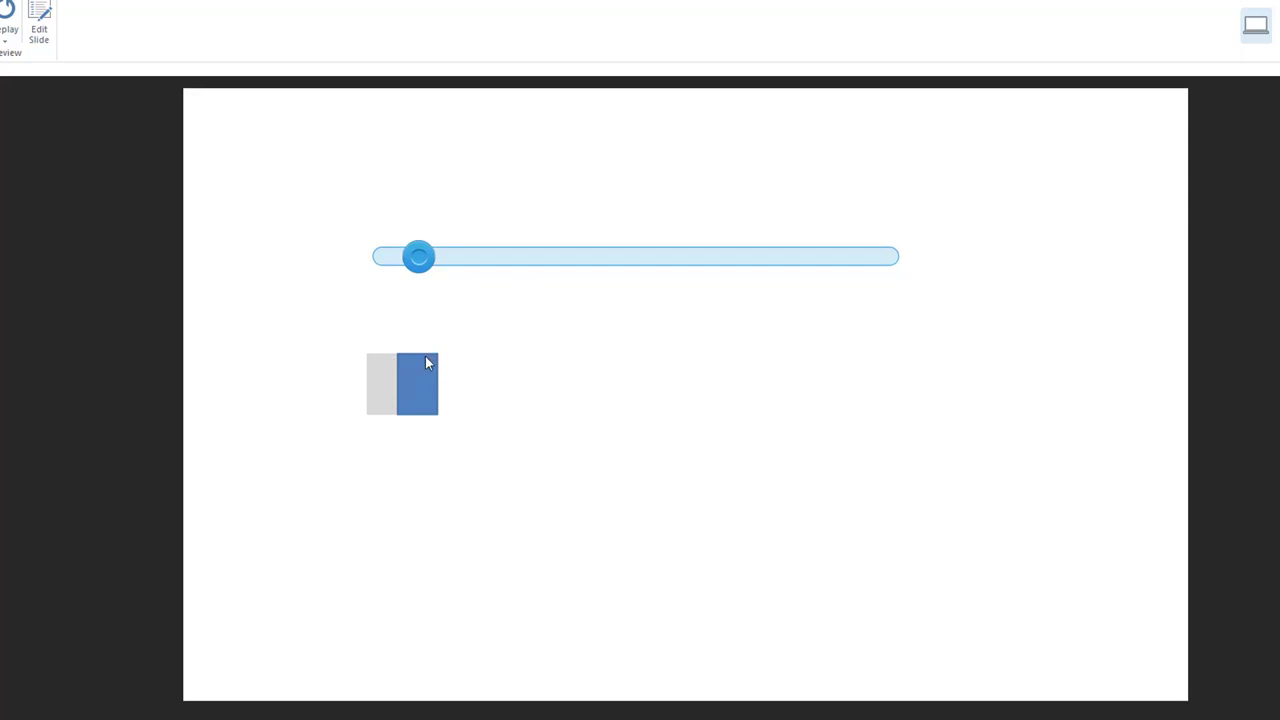
drag(428, 266, 449, 271)
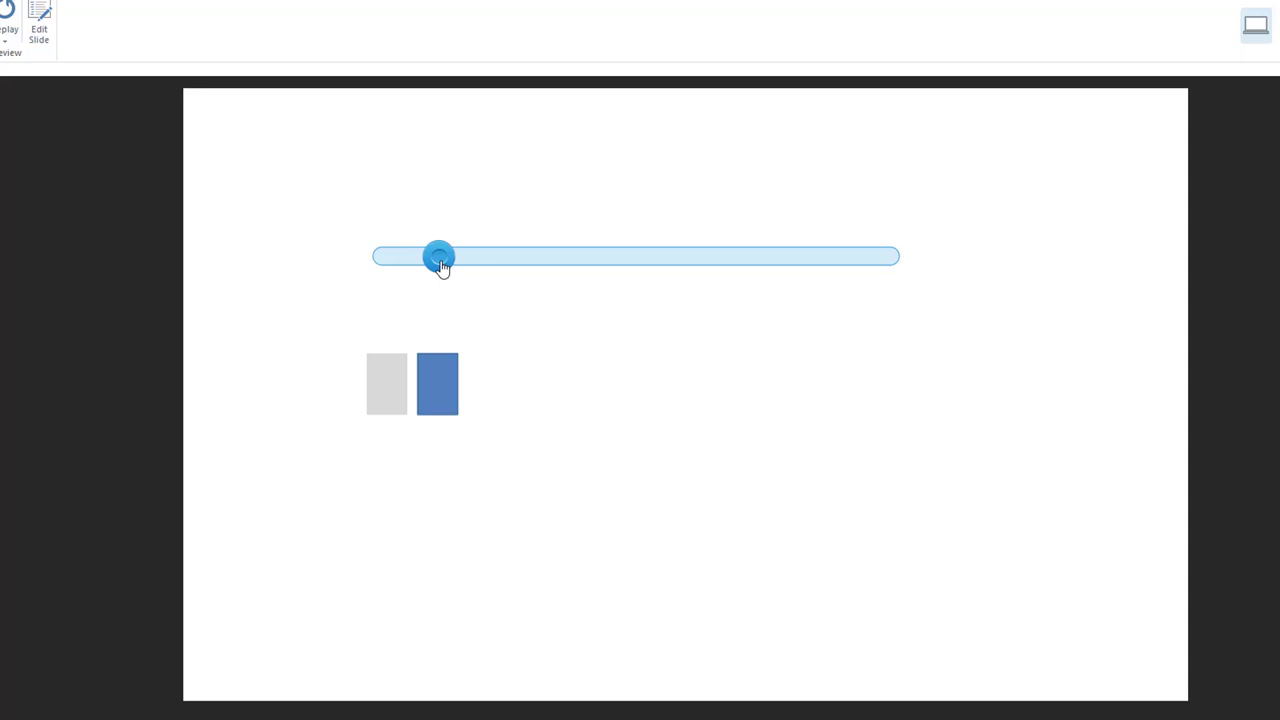
drag(450, 270, 772, 293)
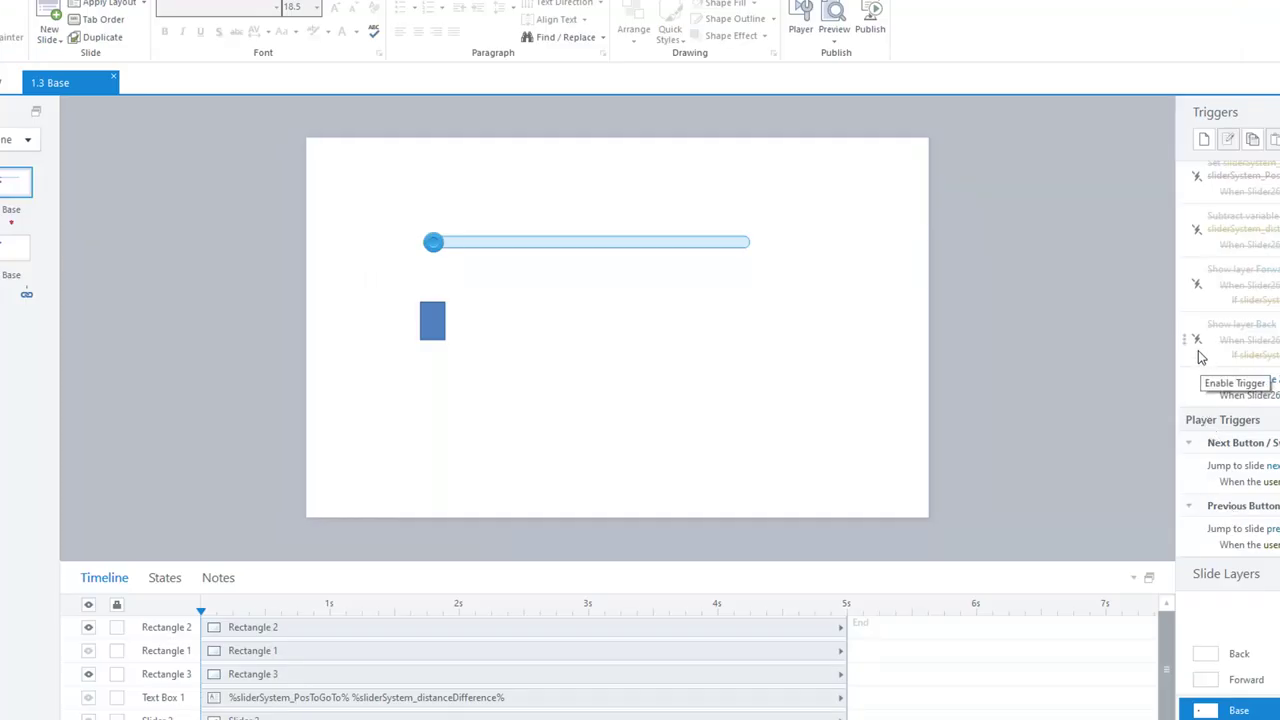
Disable the Slider26 trigger that moves Rectangle 2 along Line Motion Path 2 and enable the six other Slider26 triggers
click(1012, 393)
click(1012, 345)
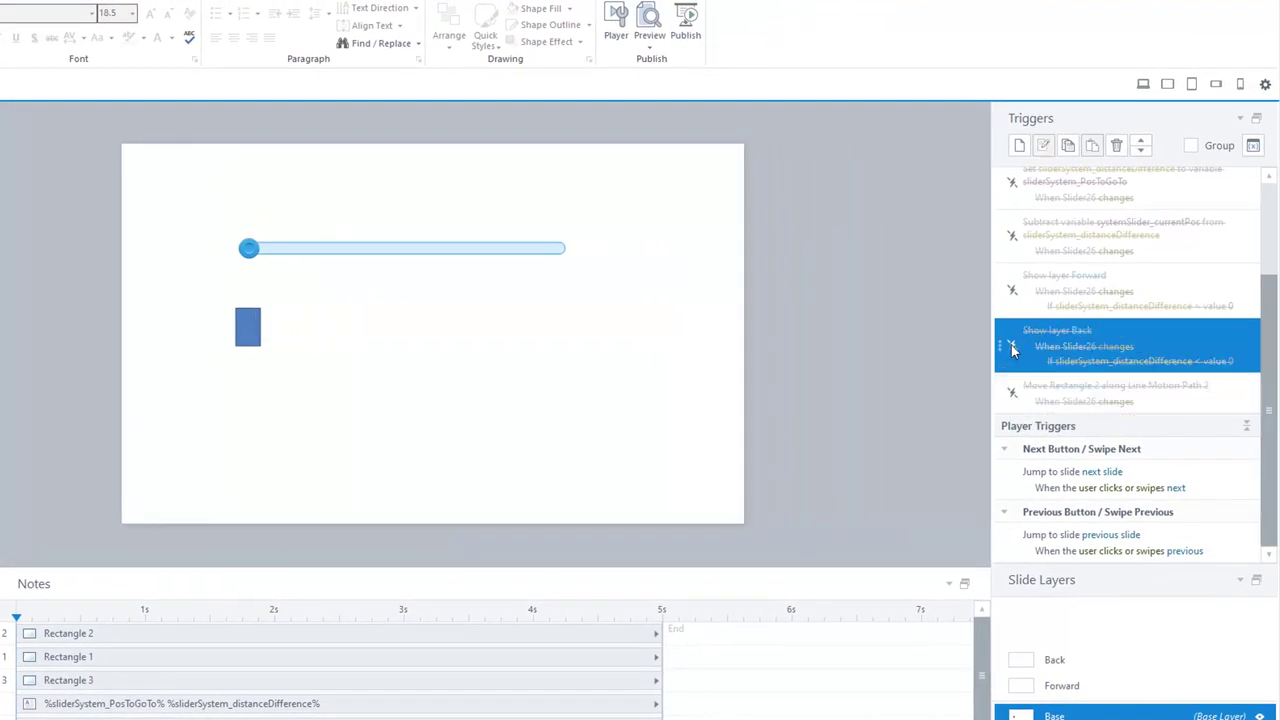
click(1012, 290)
click(1012, 236)
click(1080, 188)
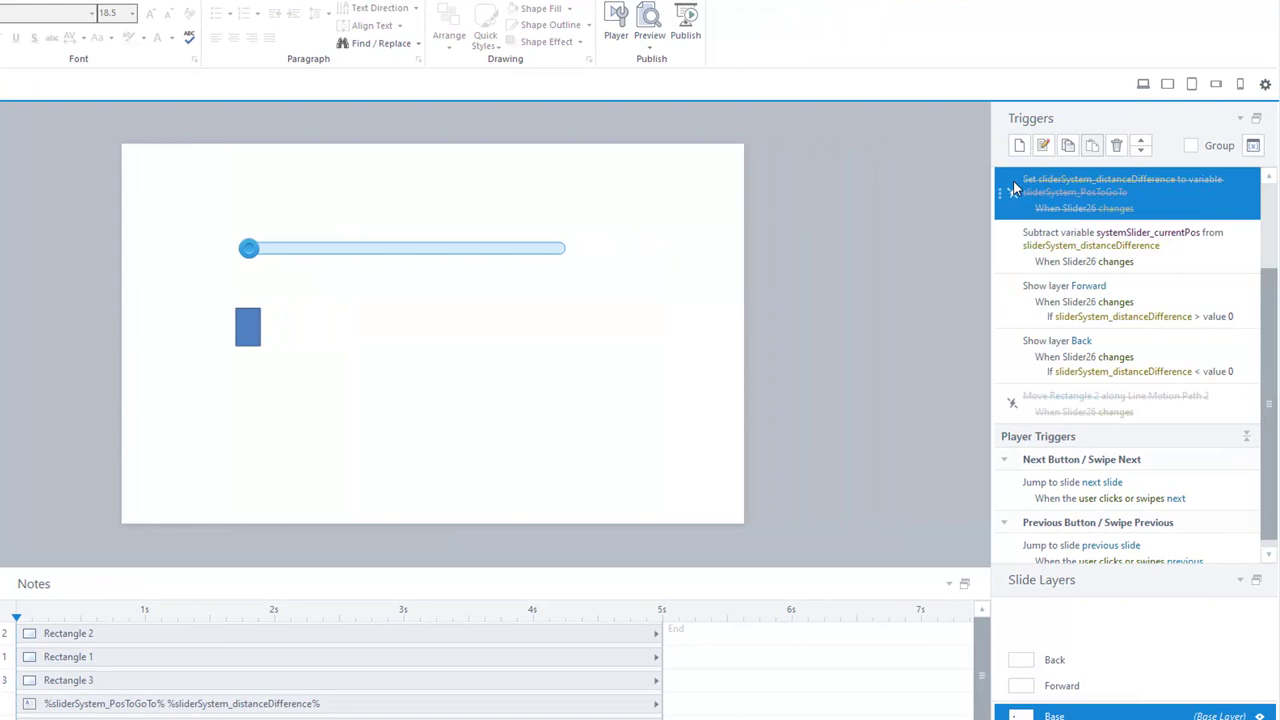
scroll(1047, 320, up, 3)
click(1012, 320)
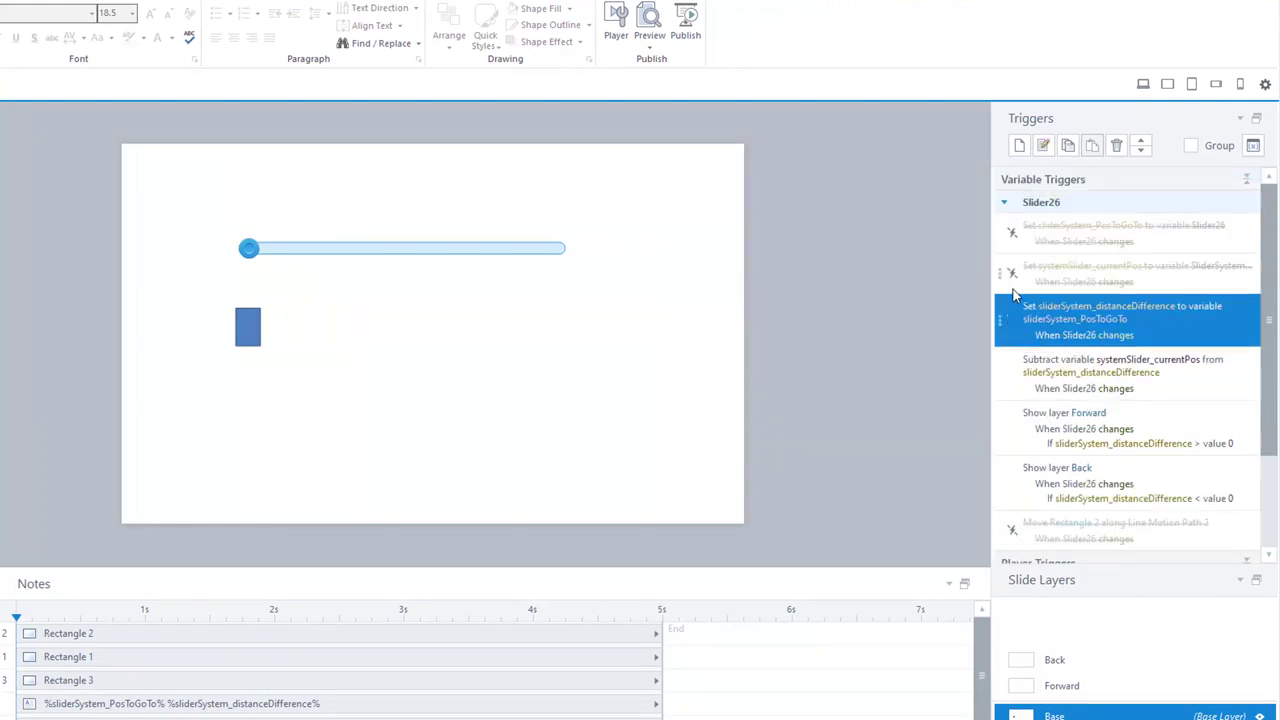
click(1012, 272)
click(1012, 237)
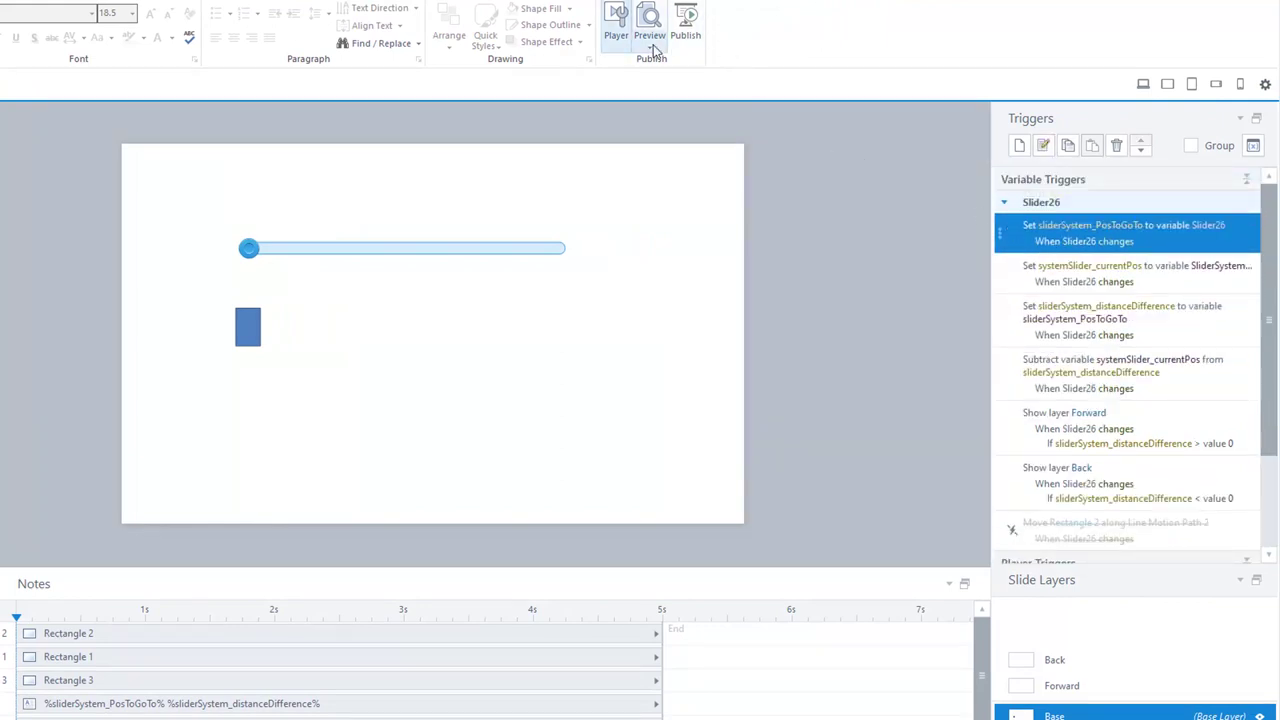
Preview the slide and move the slider back and forth along its track to test the blue rectangle's layer-driven motion
click(649, 22)
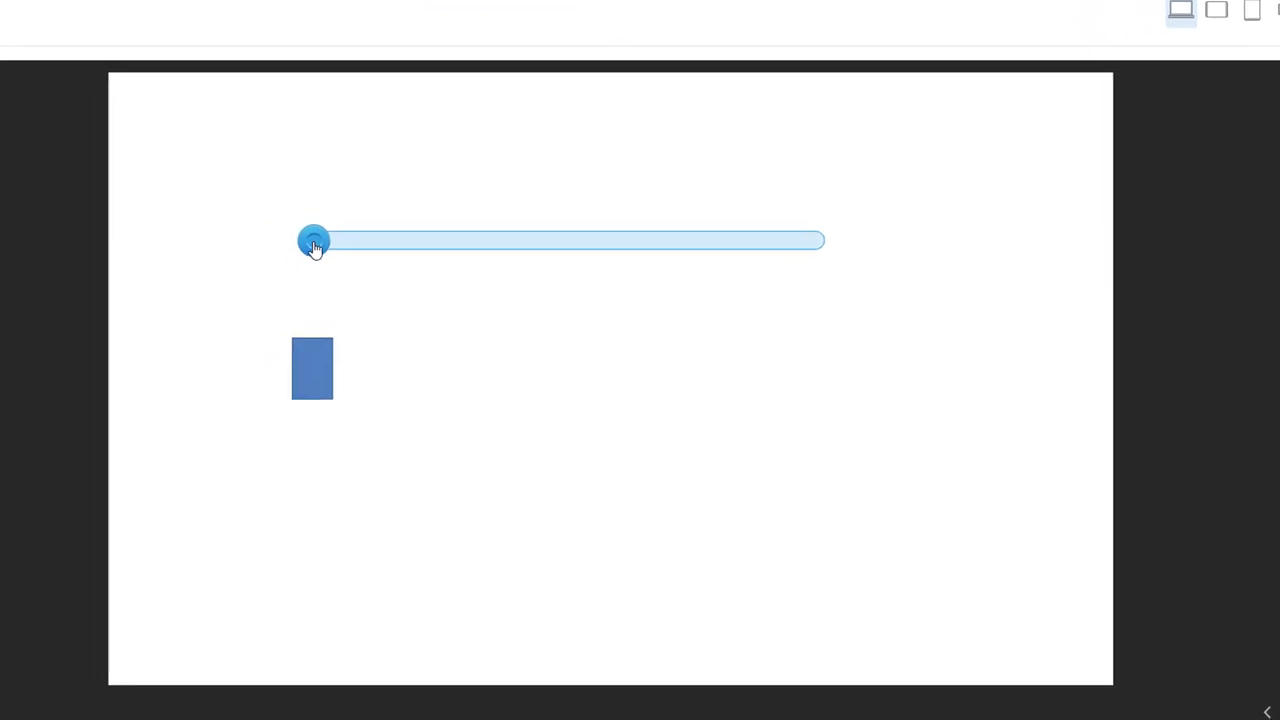
drag(191, 273, 472, 281)
drag(595, 255, 291, 323)
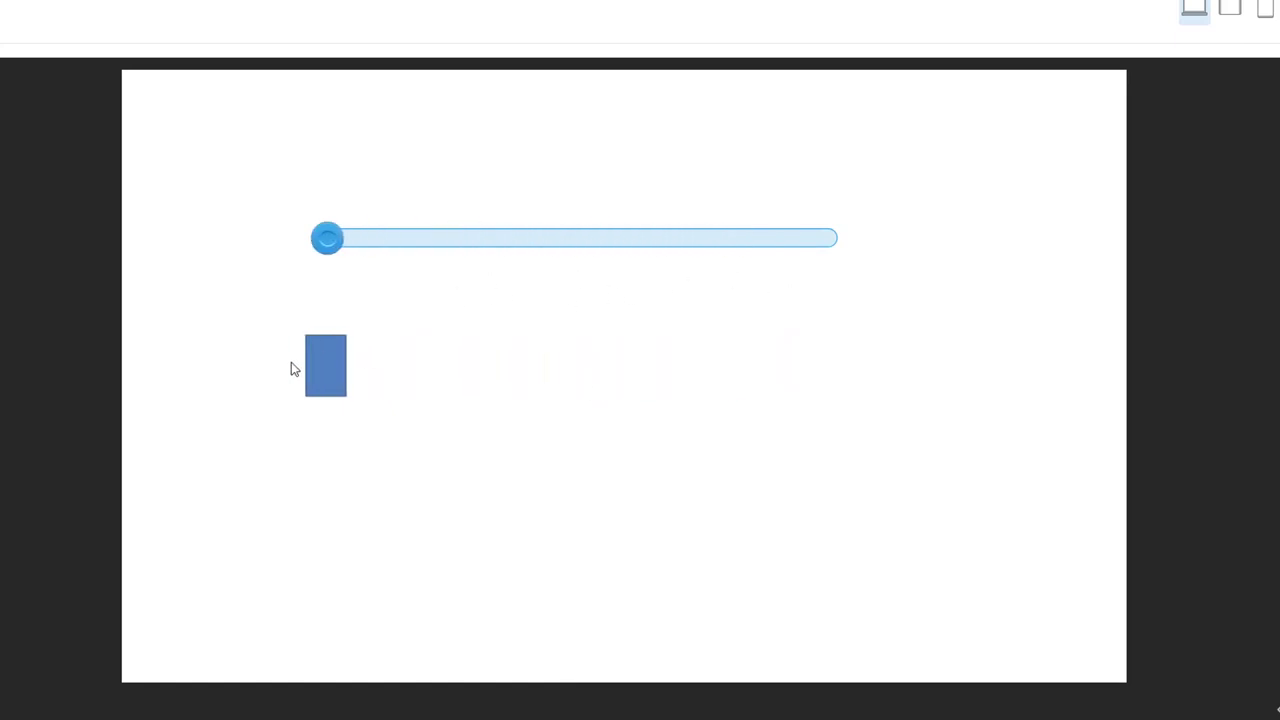
drag(328, 248, 420, 329)
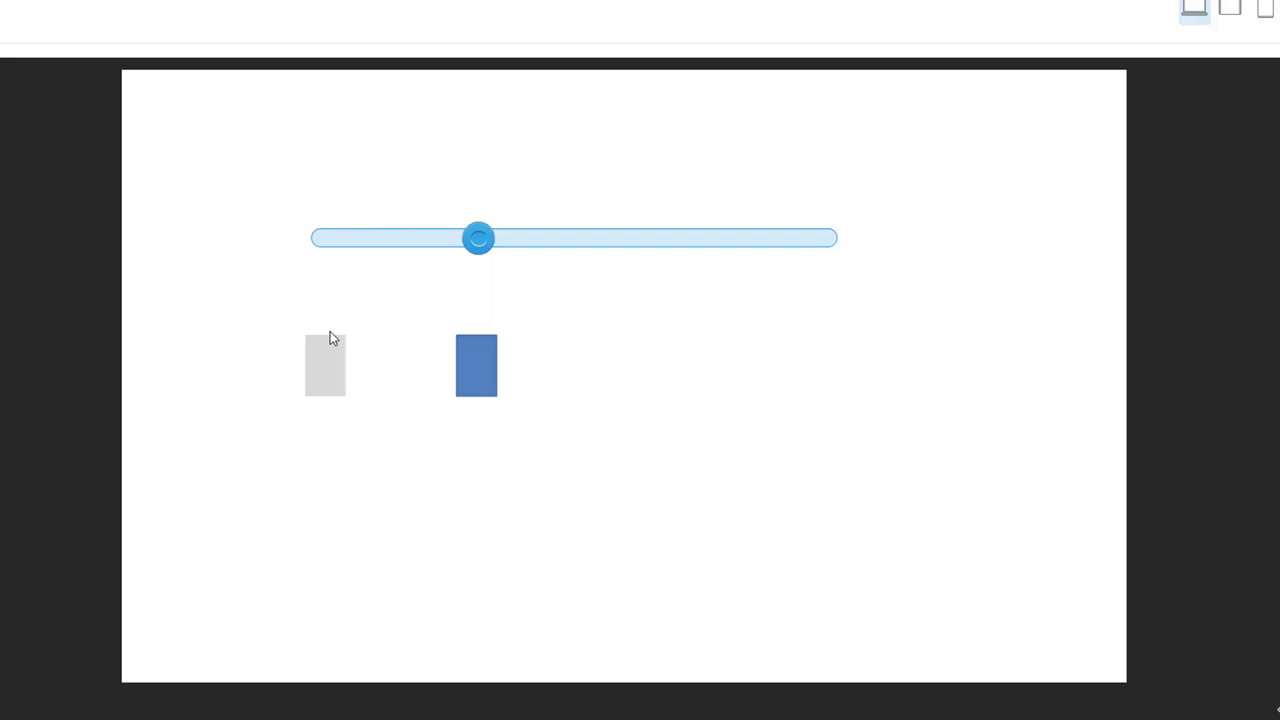
click(307, 248)
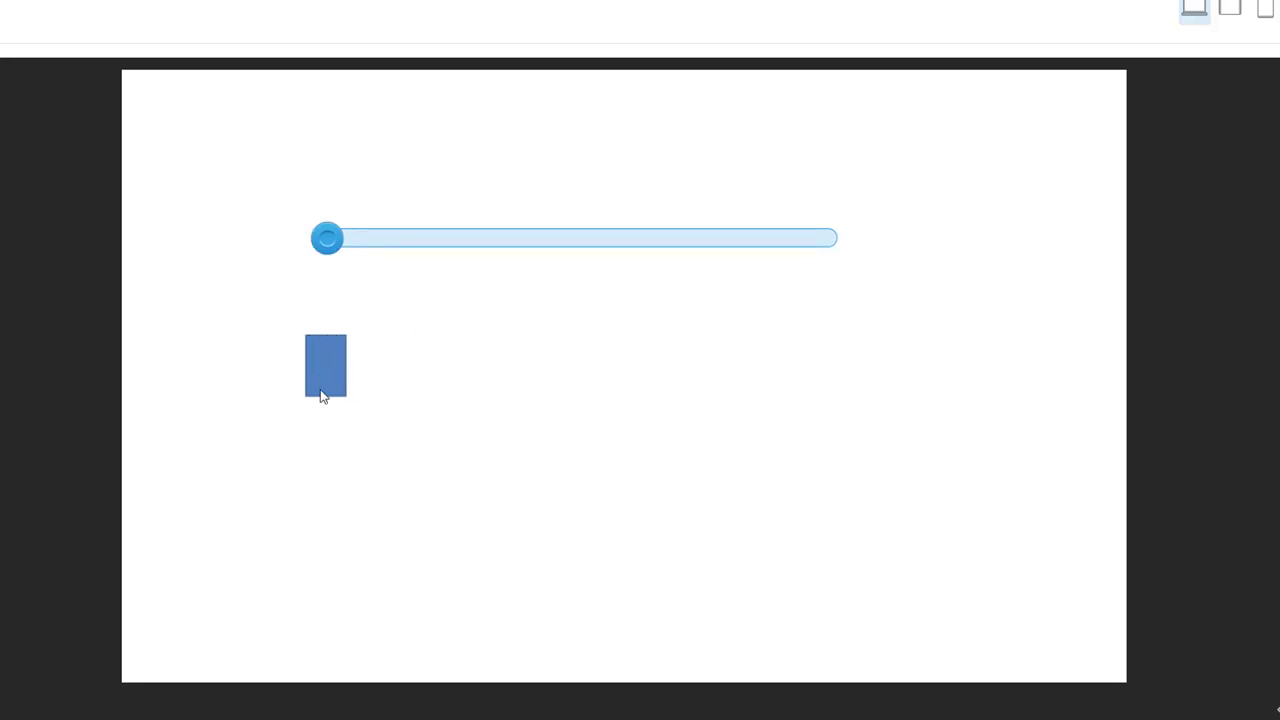
drag(338, 256, 490, 260)
key(Home)
drag(327, 241, 749, 250)
drag(492, 287, 529, 289)
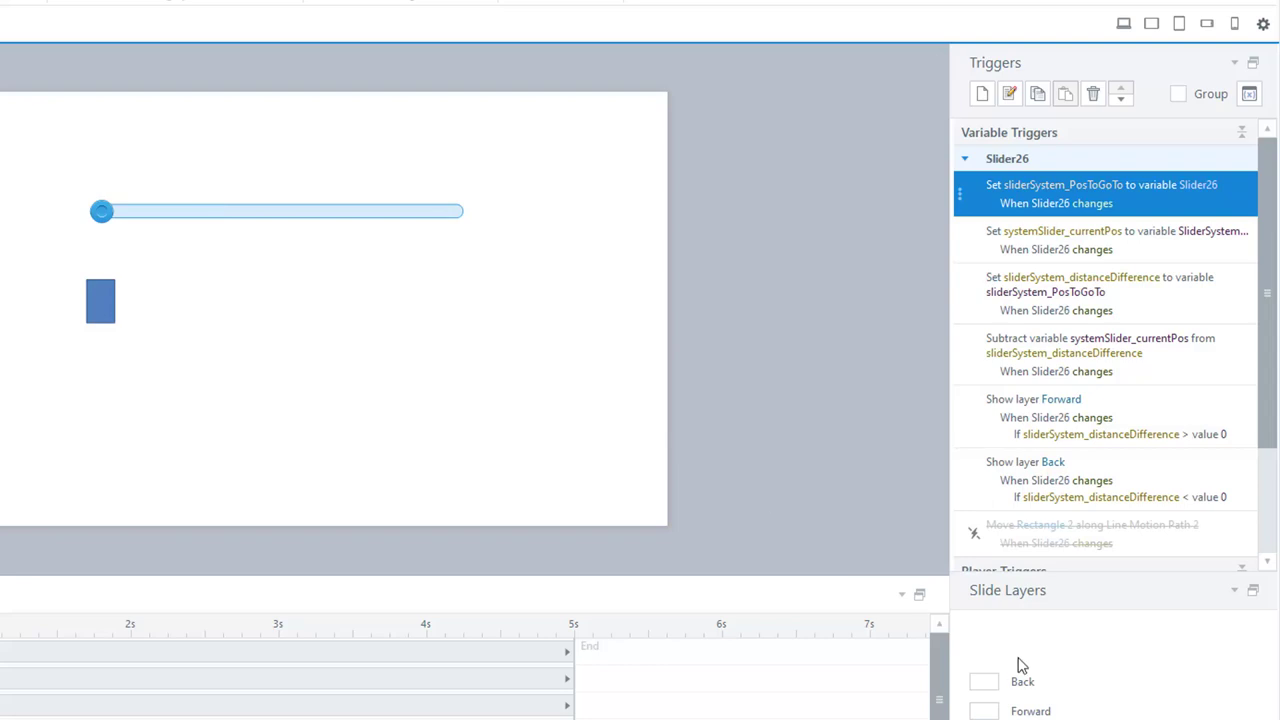
Examine the triggers on the Forward and Back slide layers
click(1052, 711)
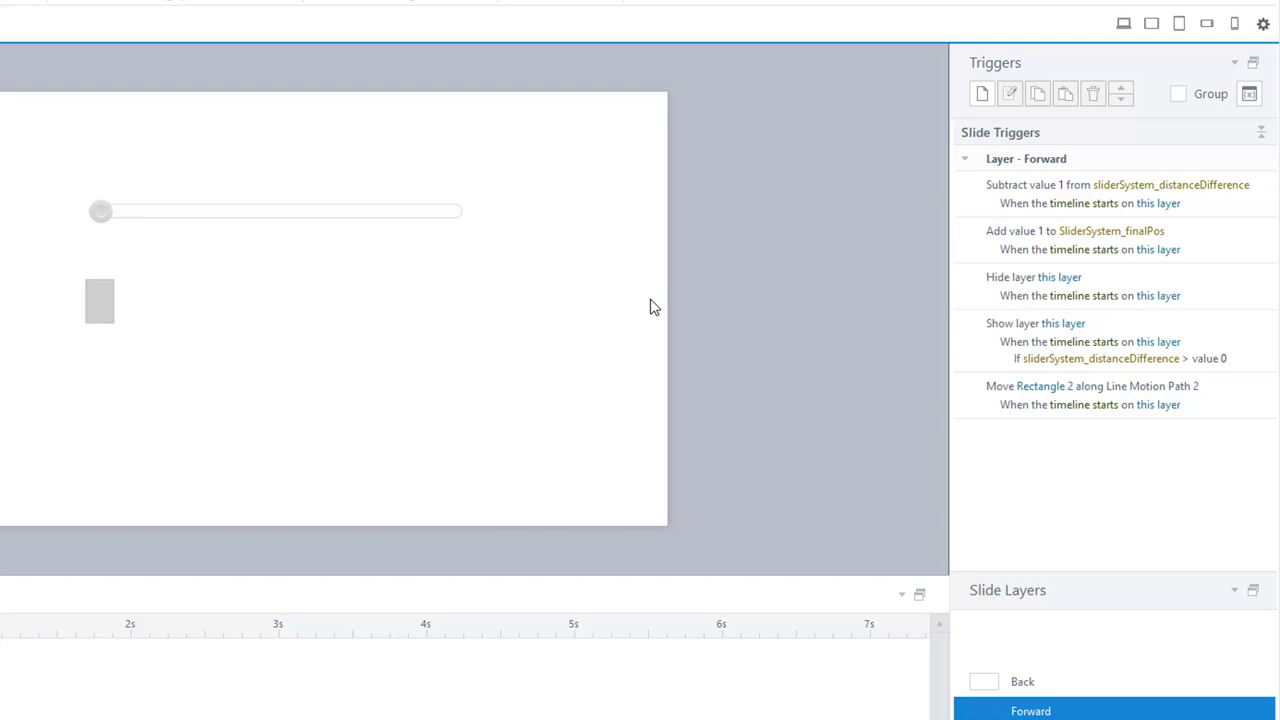
click(1083, 685)
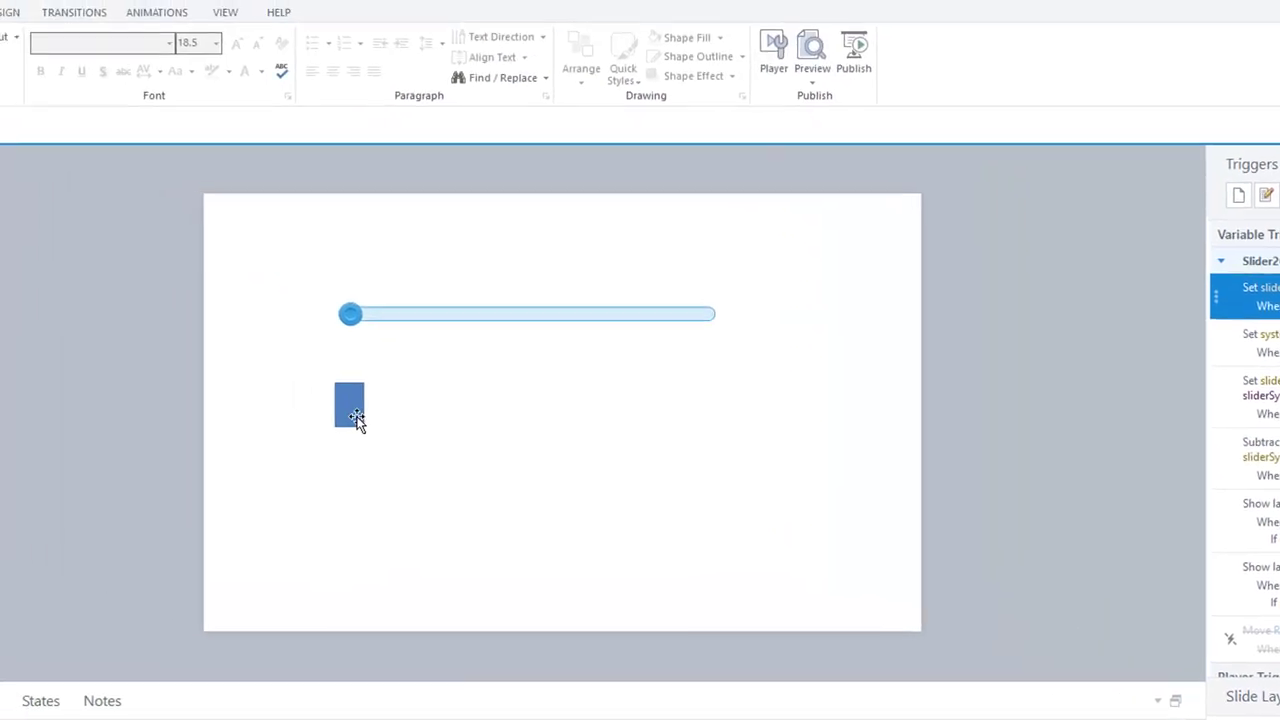
Inspect the duration, length and end points of the blue rectangle's line motion path on the slide
click(102, 300)
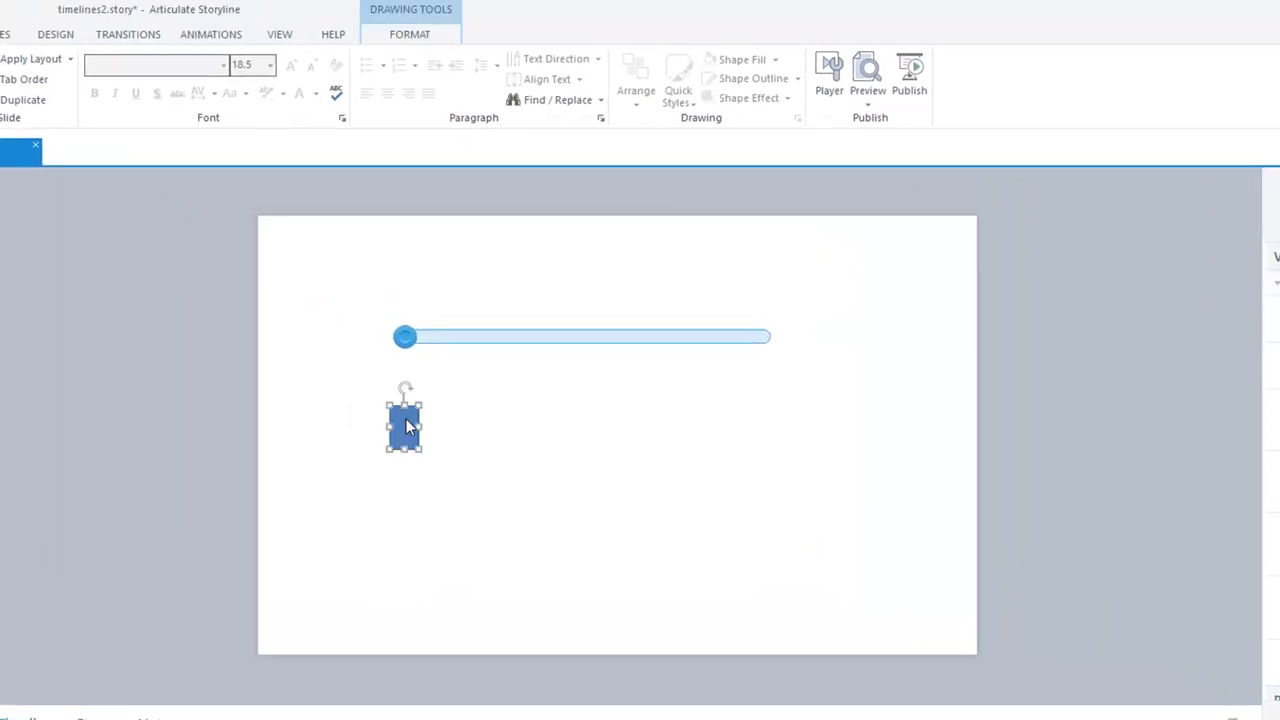
click(213, 36)
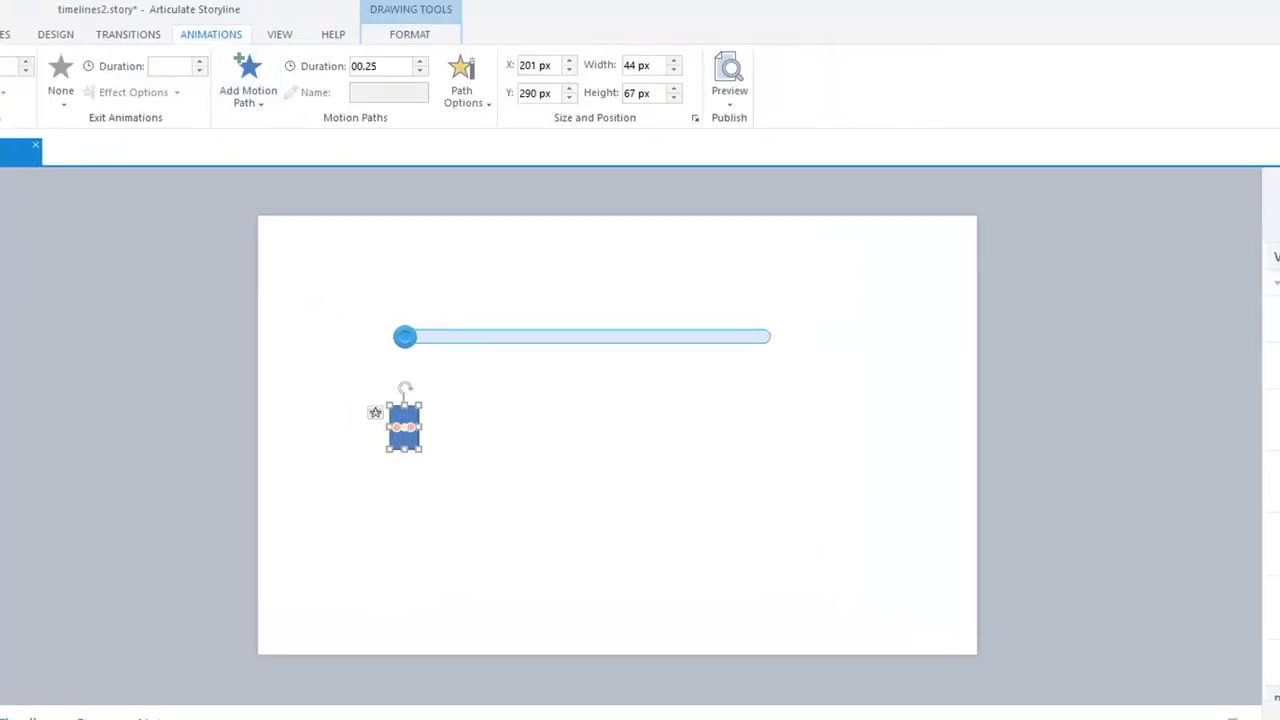
scroll(354, 428, up, 5)
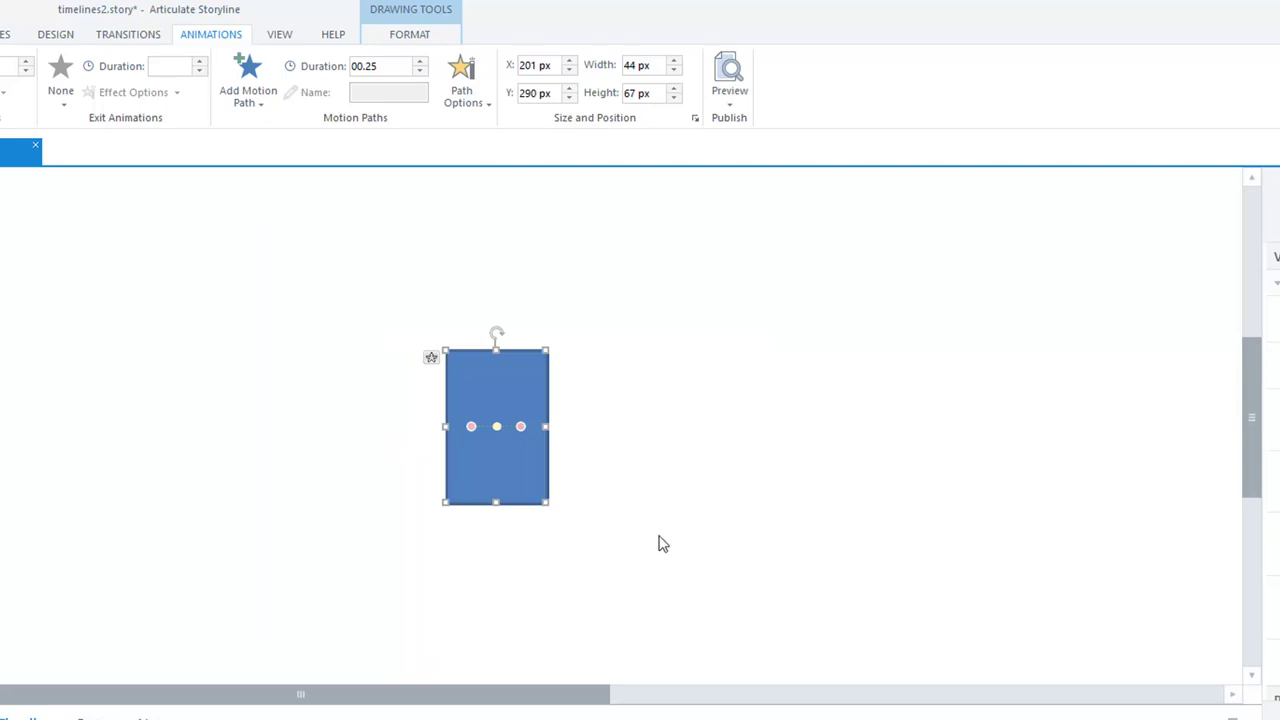
click(521, 428)
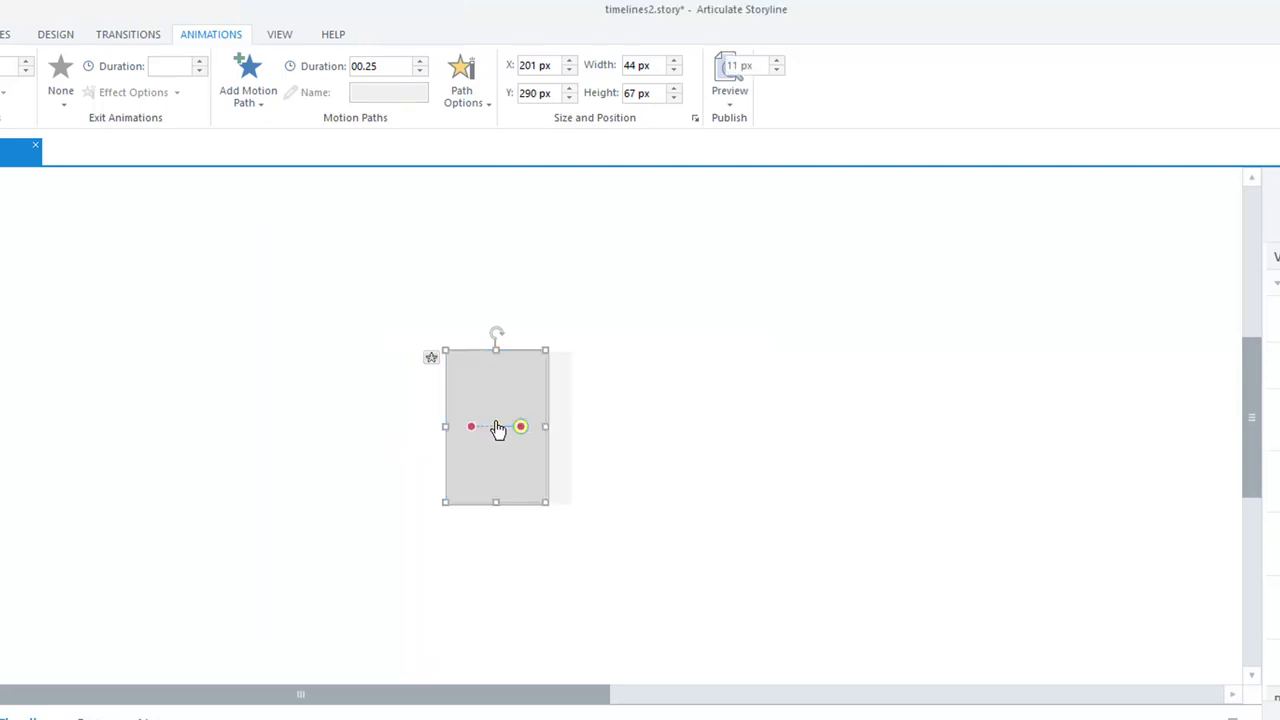
click(522, 424)
click(522, 422)
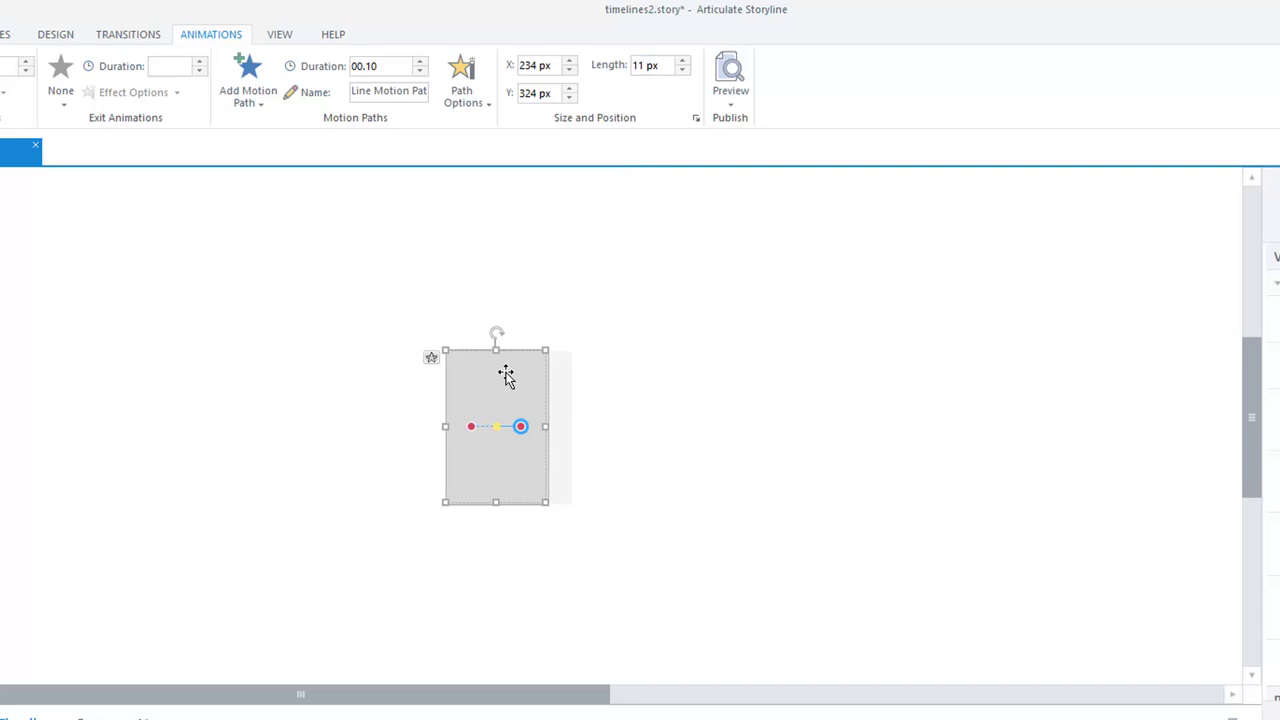
click(471, 428)
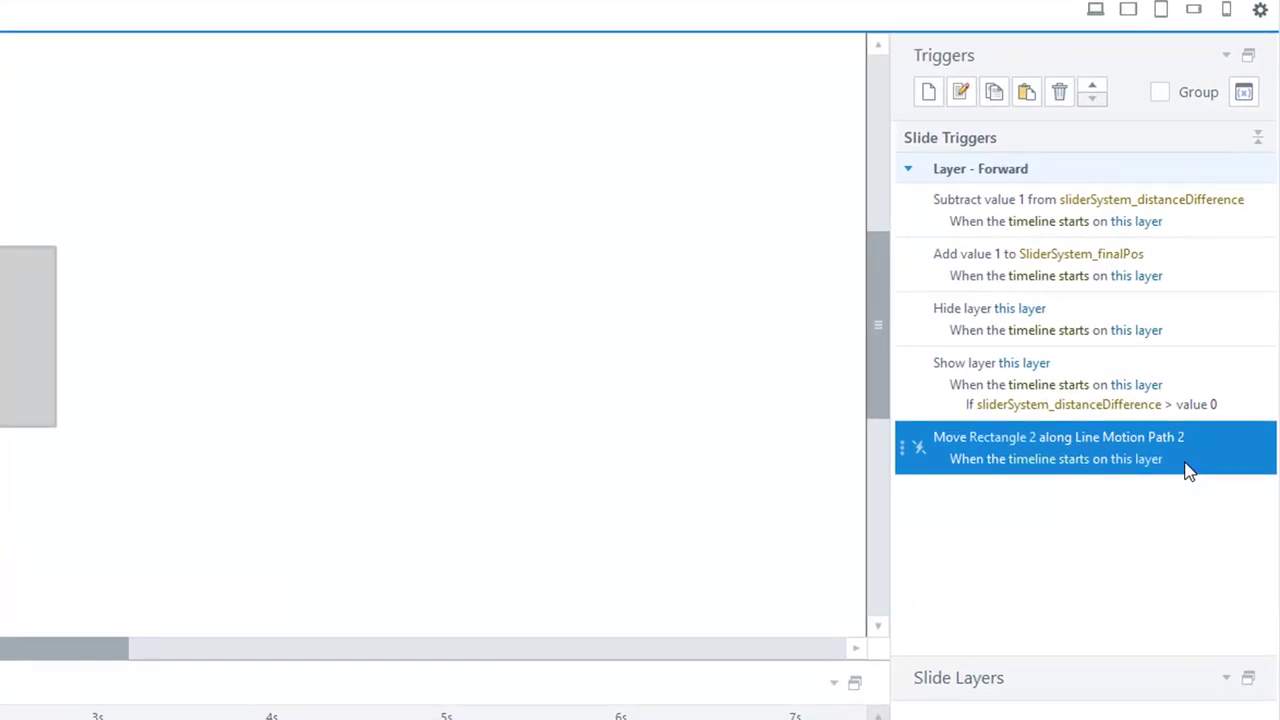
Duplicate the Forward layer's trigger that moves Rectangle 2 along Line Motion Path 2
key(ctrl+v)
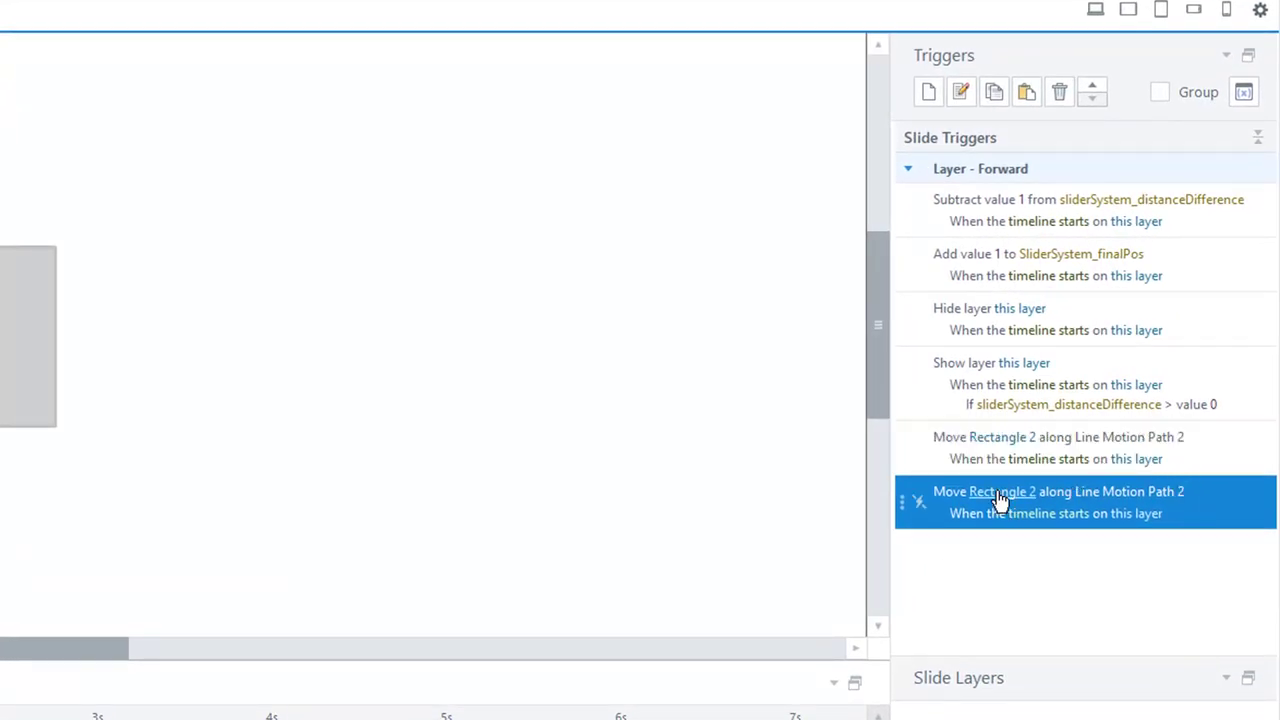